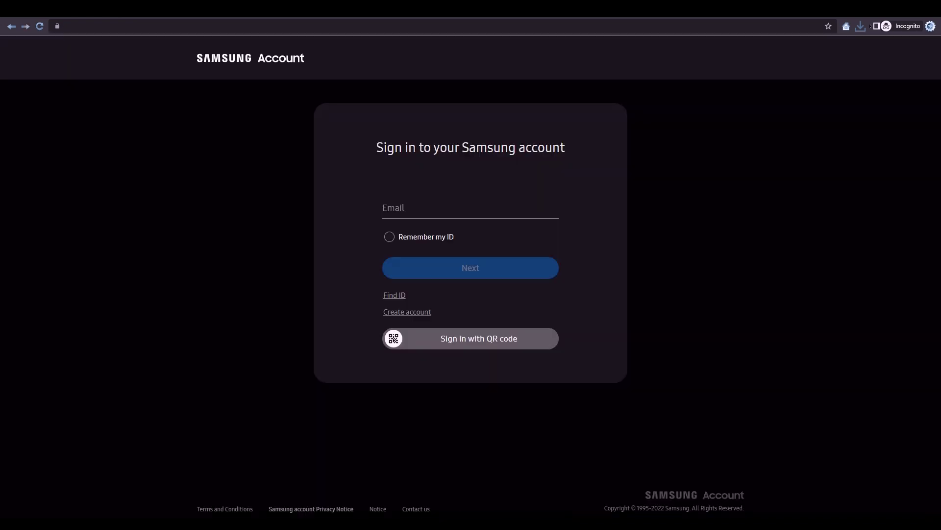
# Step: Sign in to Samsung Account by pasting the account e-mail and then the account password
pyautogui.hotkey('ctrl', 'v')
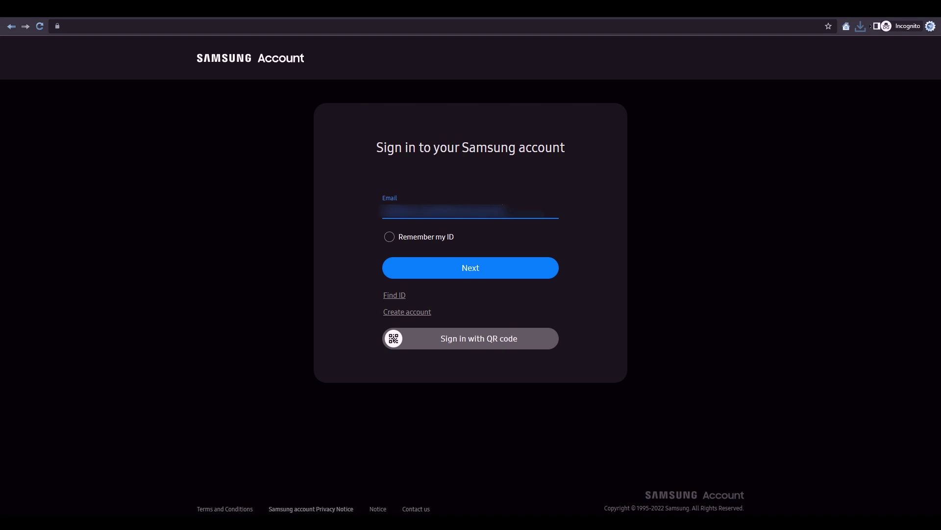
pyautogui.press('Return')
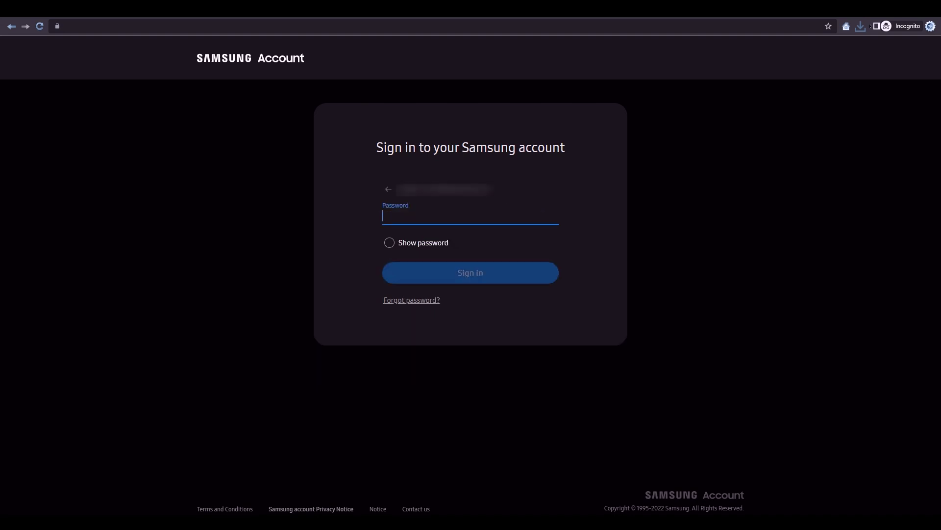
pyautogui.hotkey('ctrl', 'v')
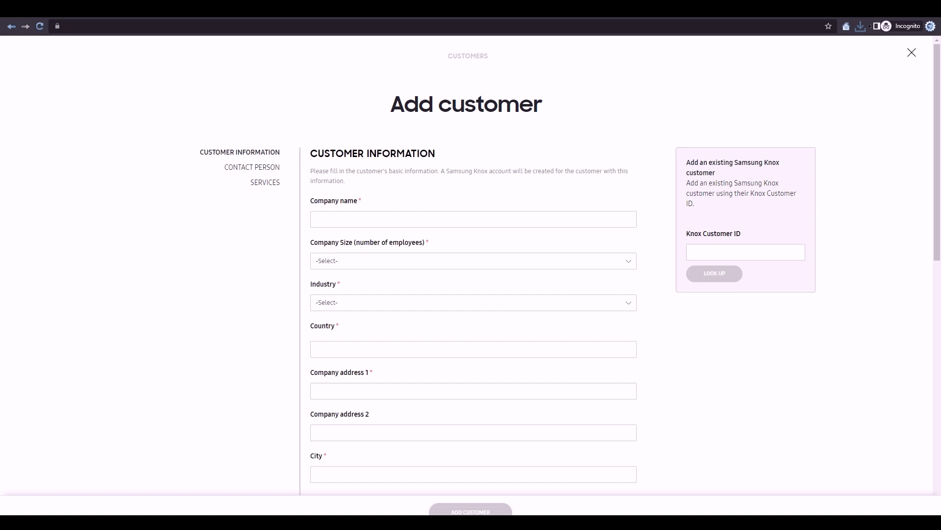
# Step: Enter company name TestCompany, company size 250~499 and industry Other
pyautogui.click(473, 219)
pyautogui.write('TestCompany')
pyautogui.click(473, 260)
pyautogui.click(372, 330)
pyautogui.click(373, 302)
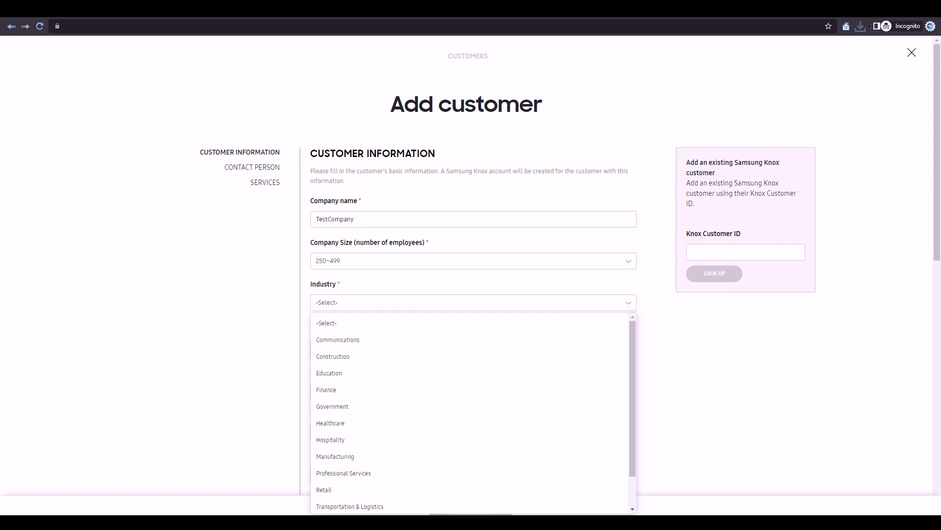
pyautogui.scroll(-1, 374, 414)
pyautogui.click(324, 502)
# Step: Set country to Poland and fill in the street address, city Warsaw and ZIP code
pyautogui.click(473, 349)
pyautogui.write('Pola')
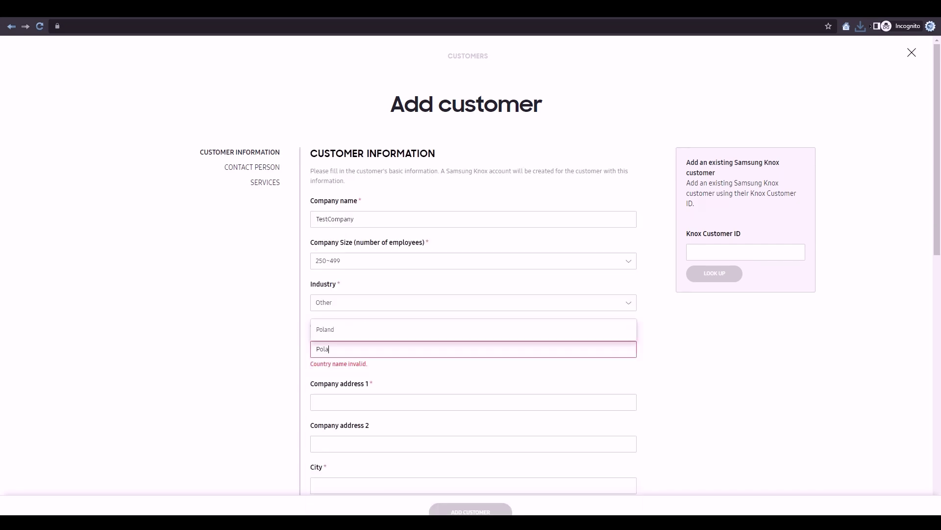
pyautogui.press('Return')
pyautogui.scroll(-3, 385, 244)
pyautogui.click(385, 245)
pyautogui.write('your address')
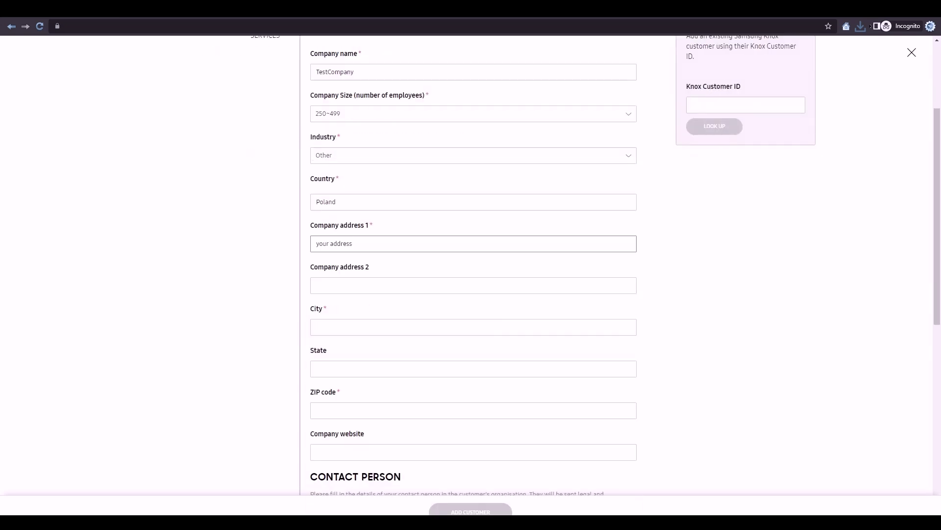
pyautogui.click(473, 327)
pyautogui.write('Warsaw')
pyautogui.click(473, 410)
pyautogui.write('00800')
# Step: Fill in the contact person's first name, last name, e-mail address and phone number
pyautogui.scroll(-7, 374, 248)
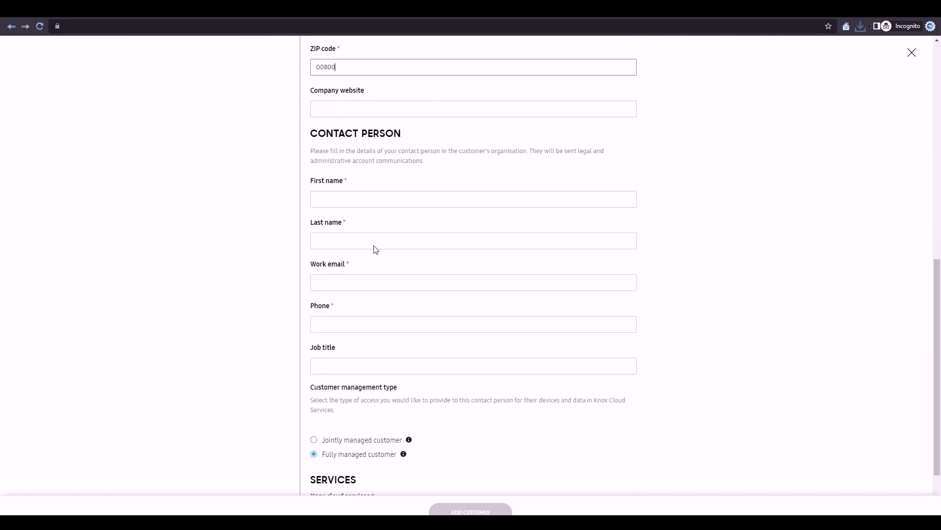
pyautogui.press('Tab')
pyautogui.press('Tab')
pyautogui.write('First Name')
pyautogui.press('Tab')
pyautogui.write('Last Name')
pyautogui.press('Tab')
pyautogui.write('youraddress@company.com')
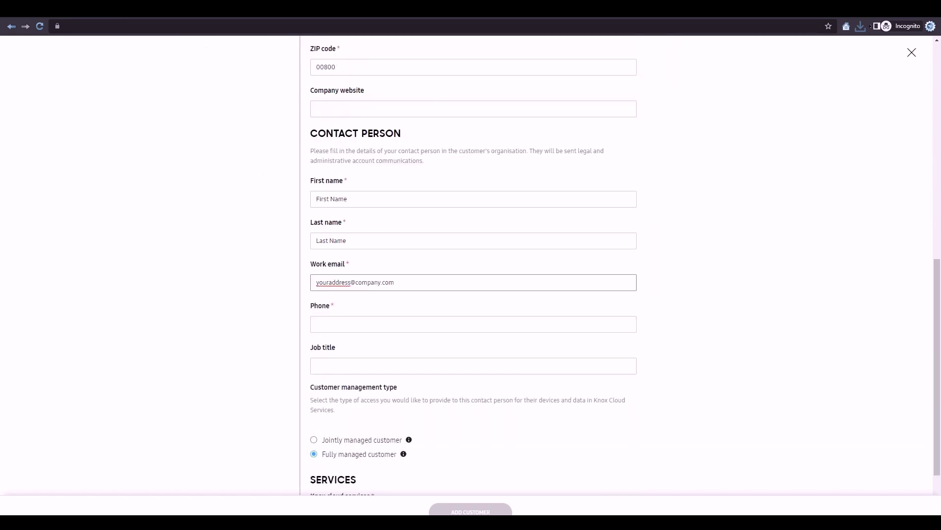
pyautogui.press('Tab')
pyautogui.write('800000000')
# Step: Make the customer jointly managed with Knox Mobile Enrollment, E-FOTA and Manage services
pyautogui.scroll(-2, 316, 338)
pyautogui.click(314, 335)
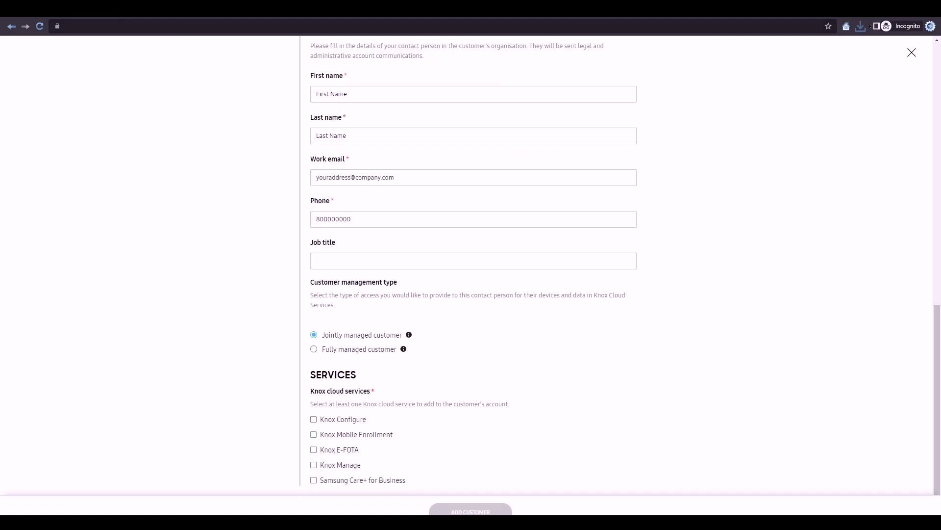
pyautogui.click(313, 434)
pyautogui.click(313, 449)
pyautogui.click(313, 465)
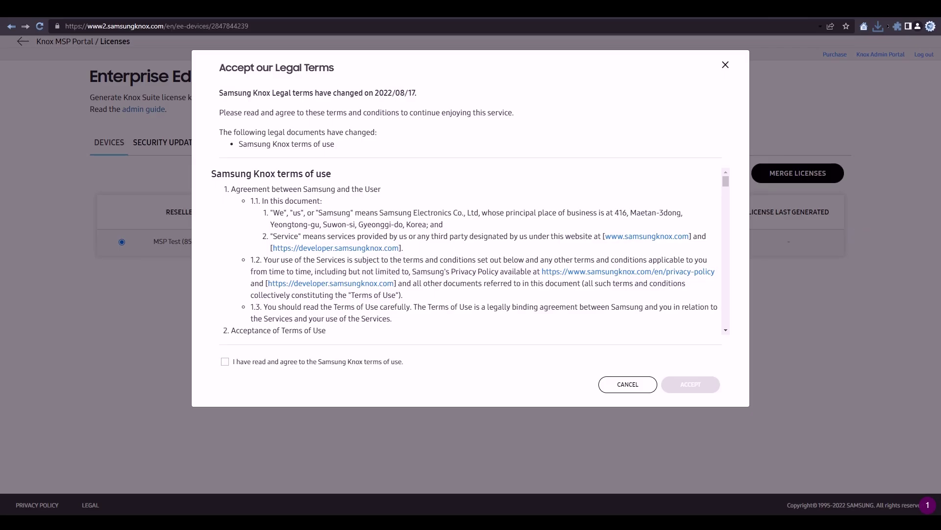
# Step: Tick the agreement to the Samsung Knox terms of use
pyautogui.click(225, 361)
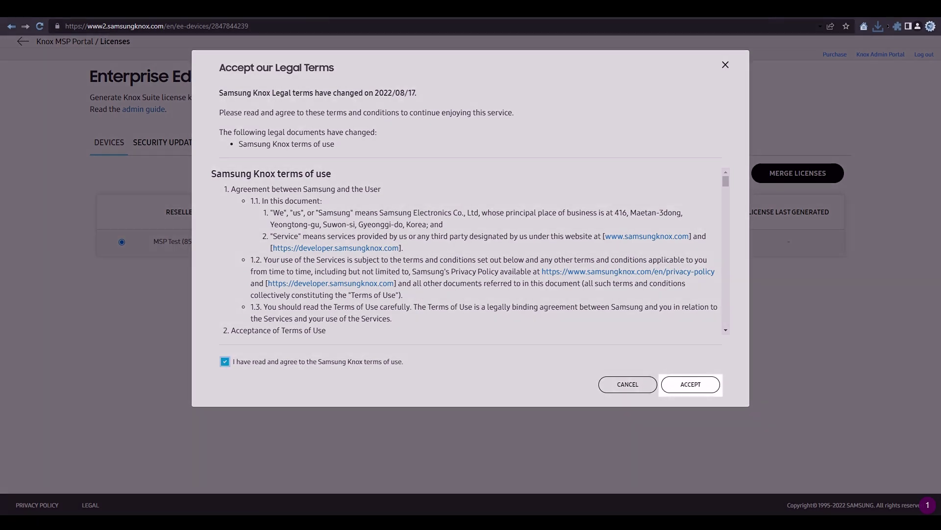